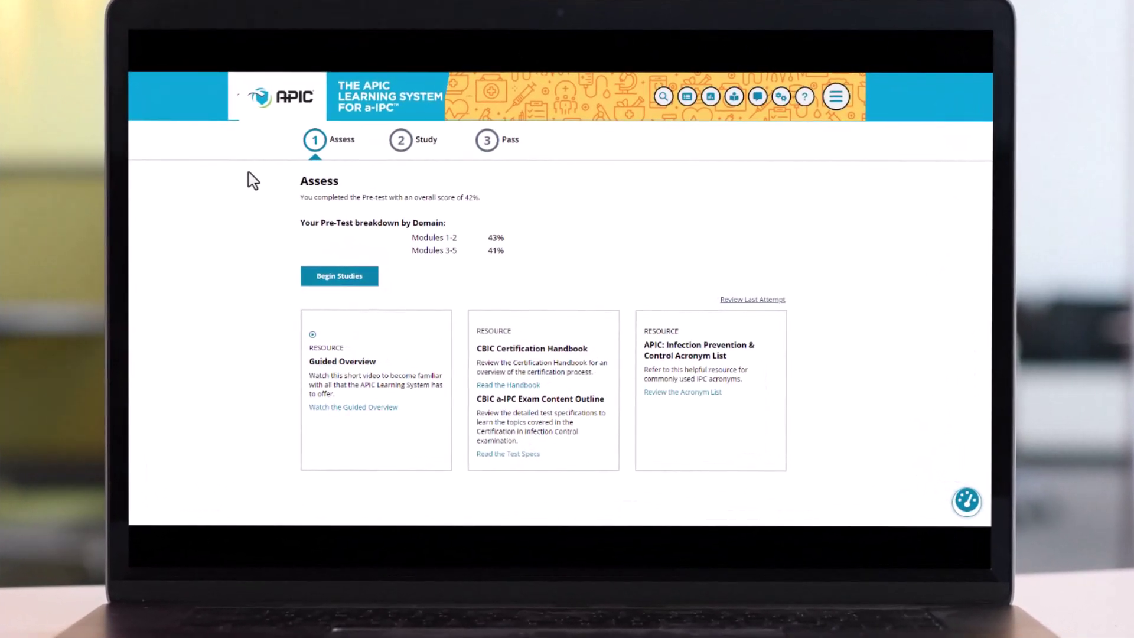
# Retake the pre-test from the Pass step, submitting answers to reach a 48% overall score.
pyautogui.click(402, 153)
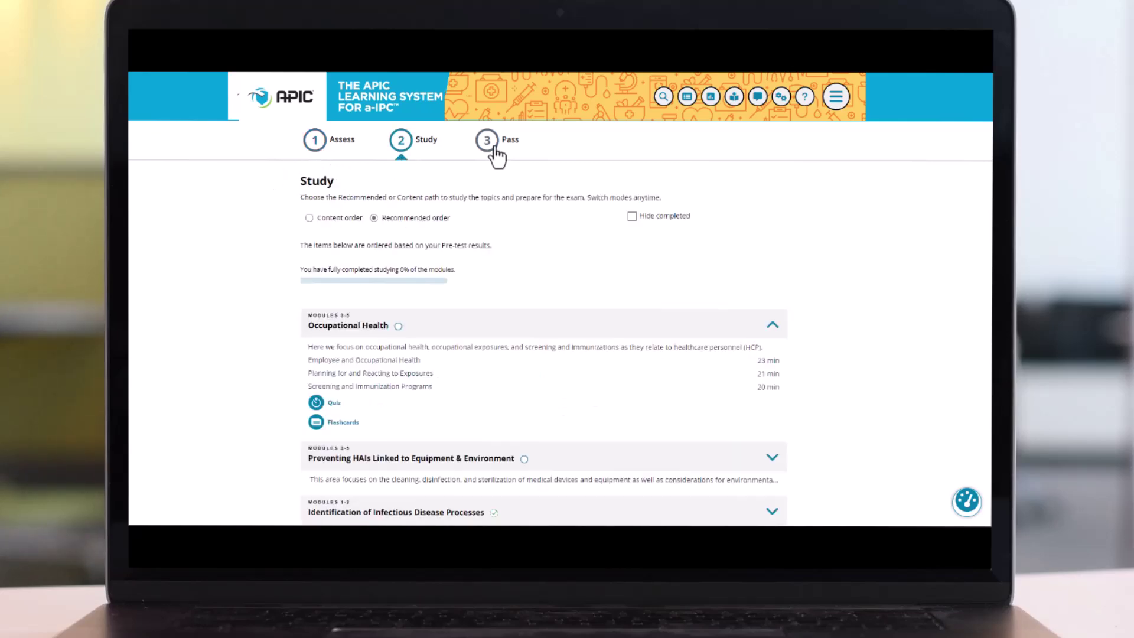
pyautogui.click(489, 144)
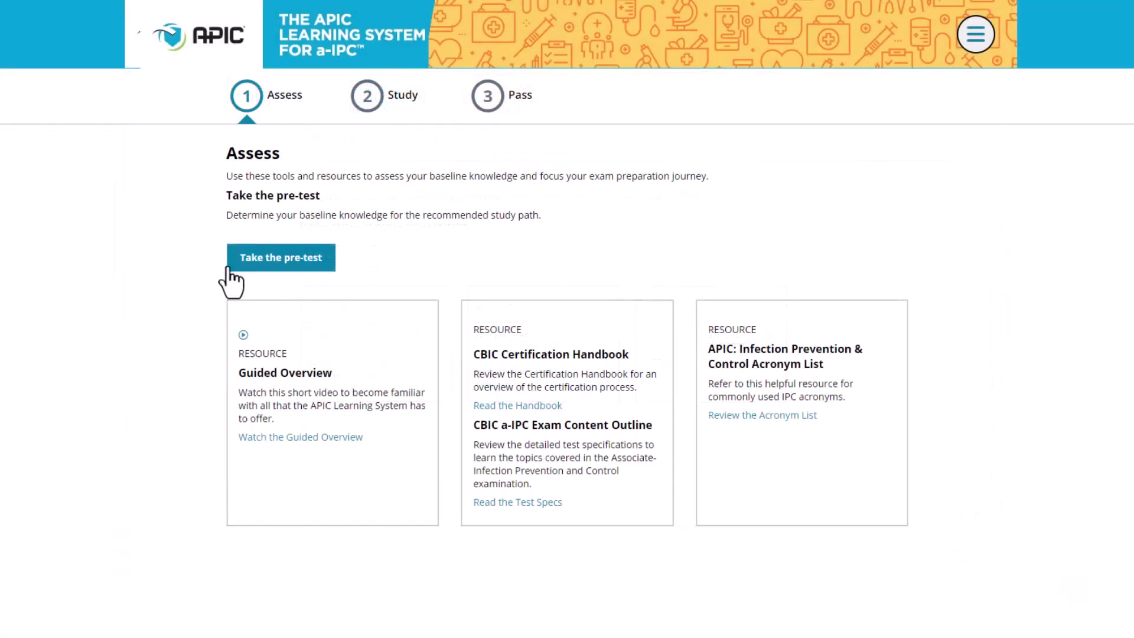
pyautogui.click(251, 261)
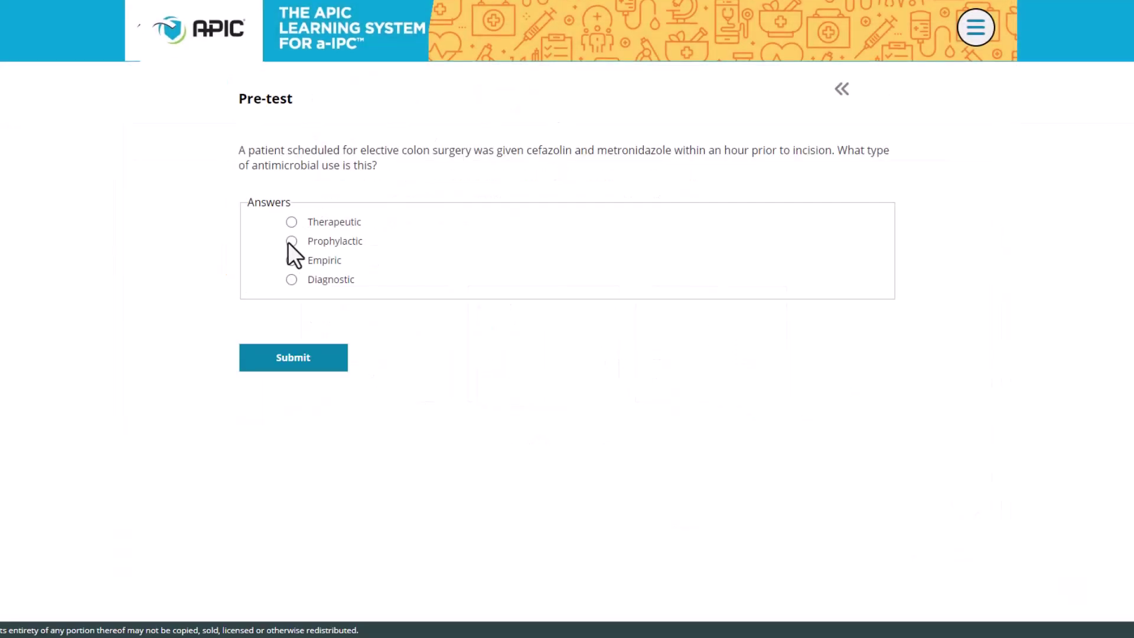
pyautogui.click(296, 361)
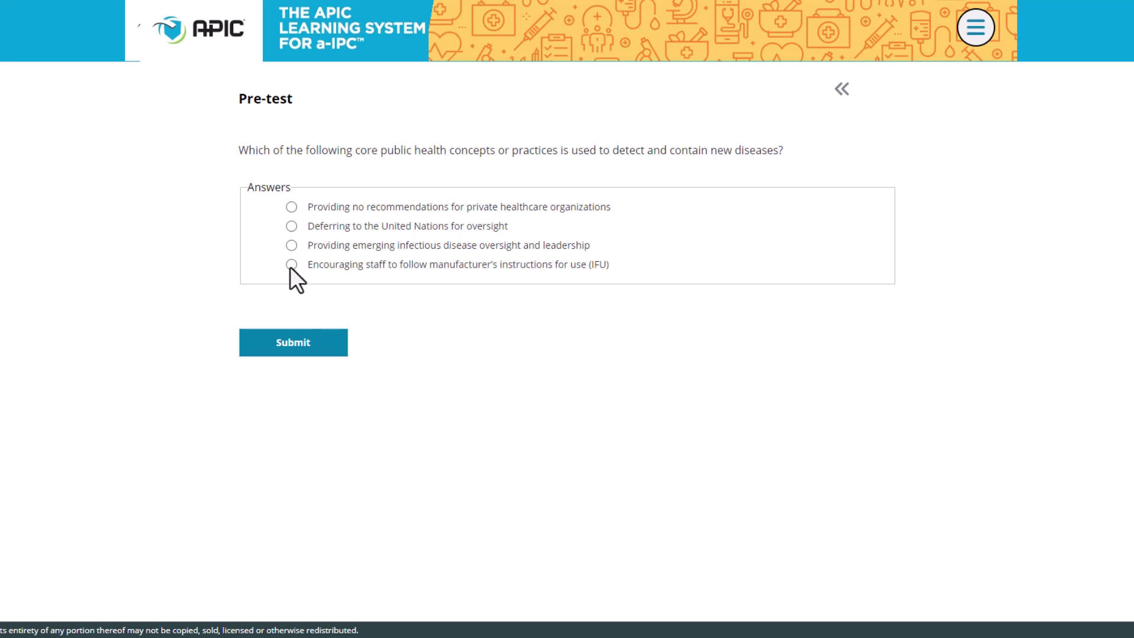
pyautogui.click(293, 332)
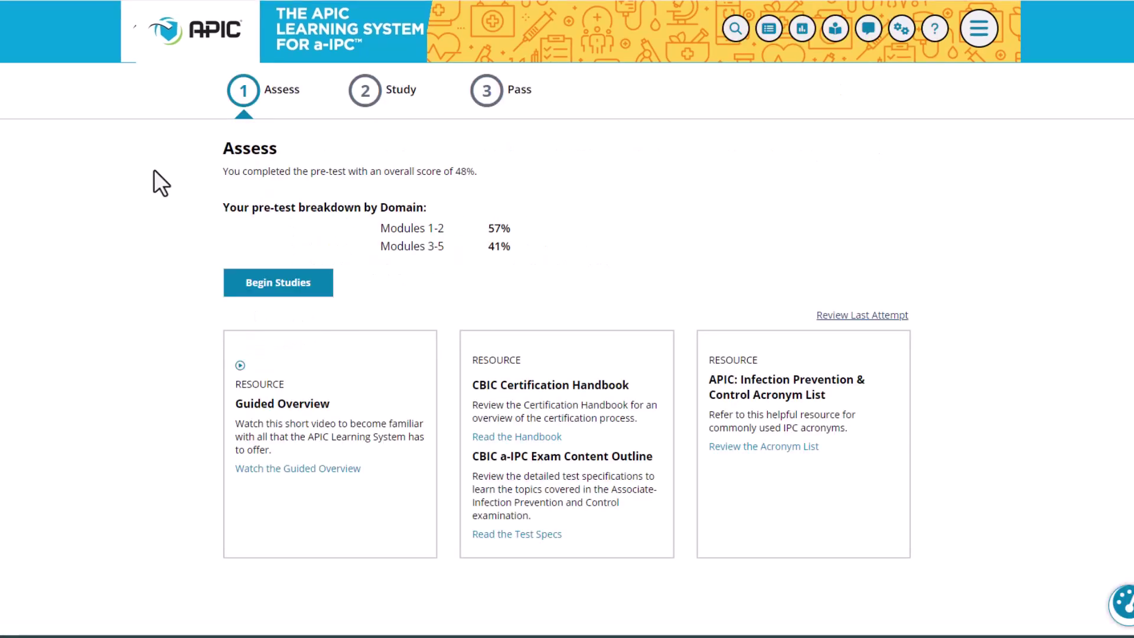
# Switch the Study step's module list to Recommended order, putting Occupational Health first.
pyautogui.click(366, 105)
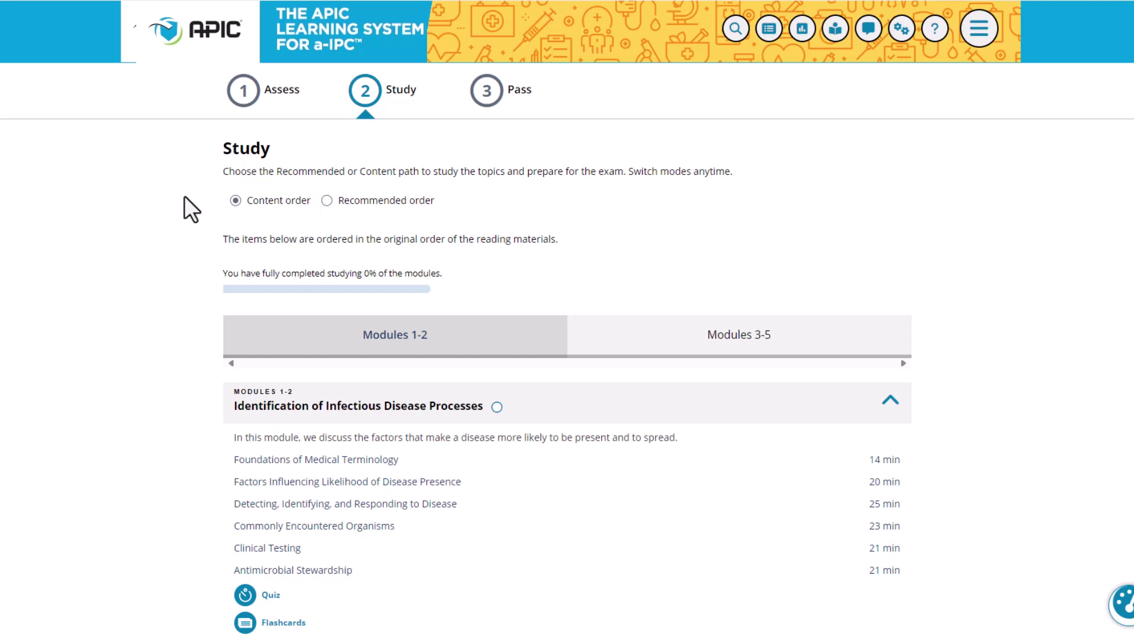
pyautogui.click(328, 201)
pyautogui.scroll(-3, 146, 262)
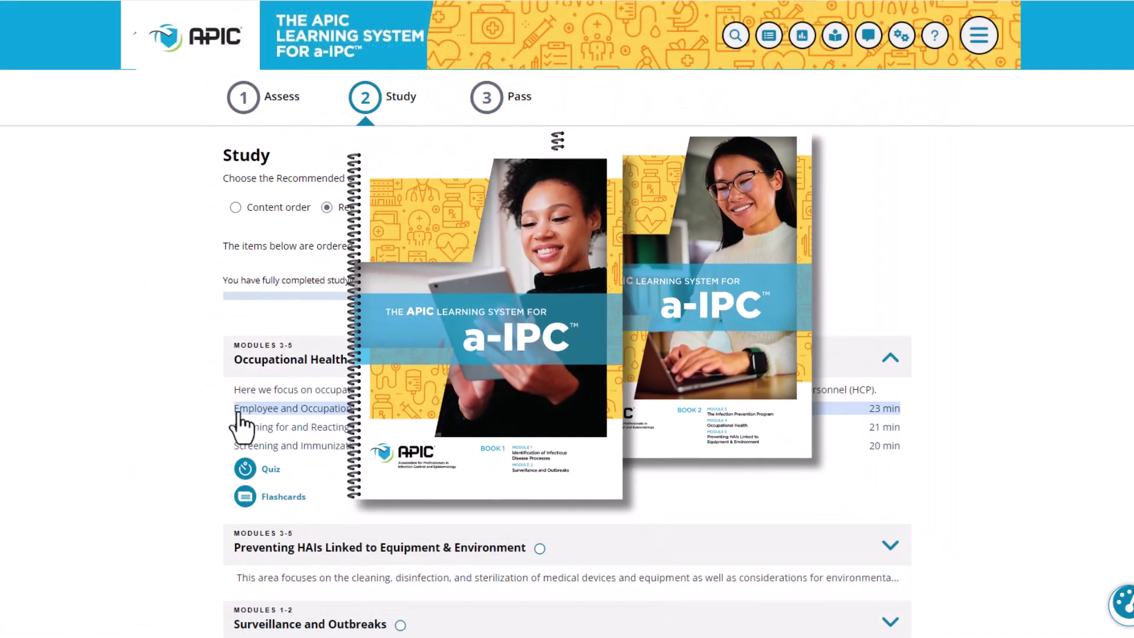
# Read the HCP Occupational Health Programs and Policies section of the Employee and Occupational Health lesson.
pyautogui.click(240, 412)
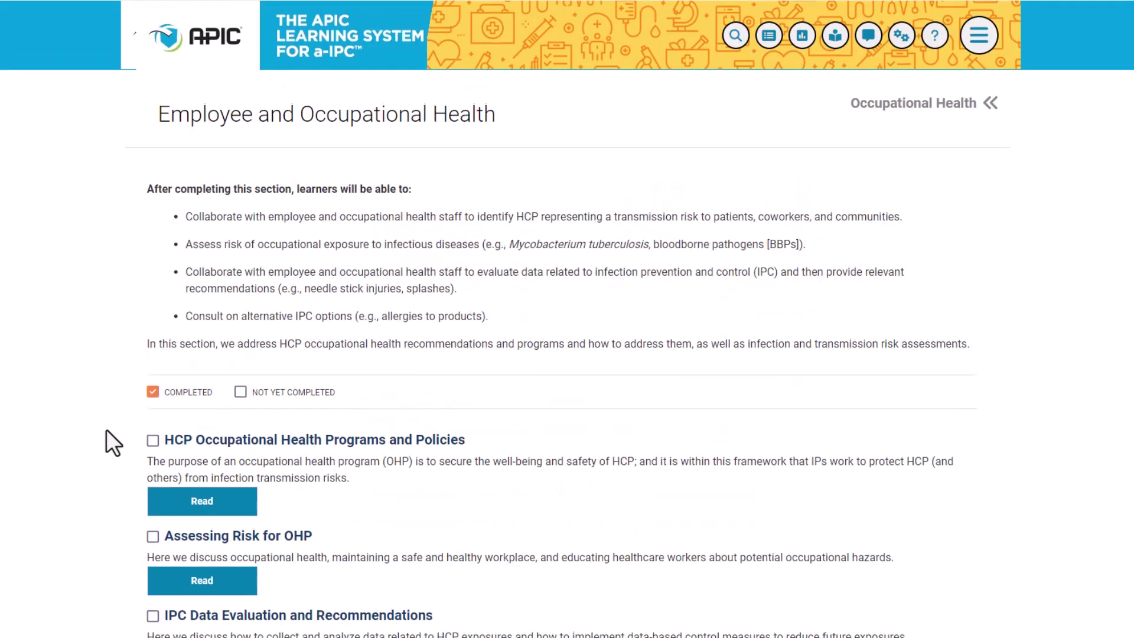
pyautogui.click(210, 513)
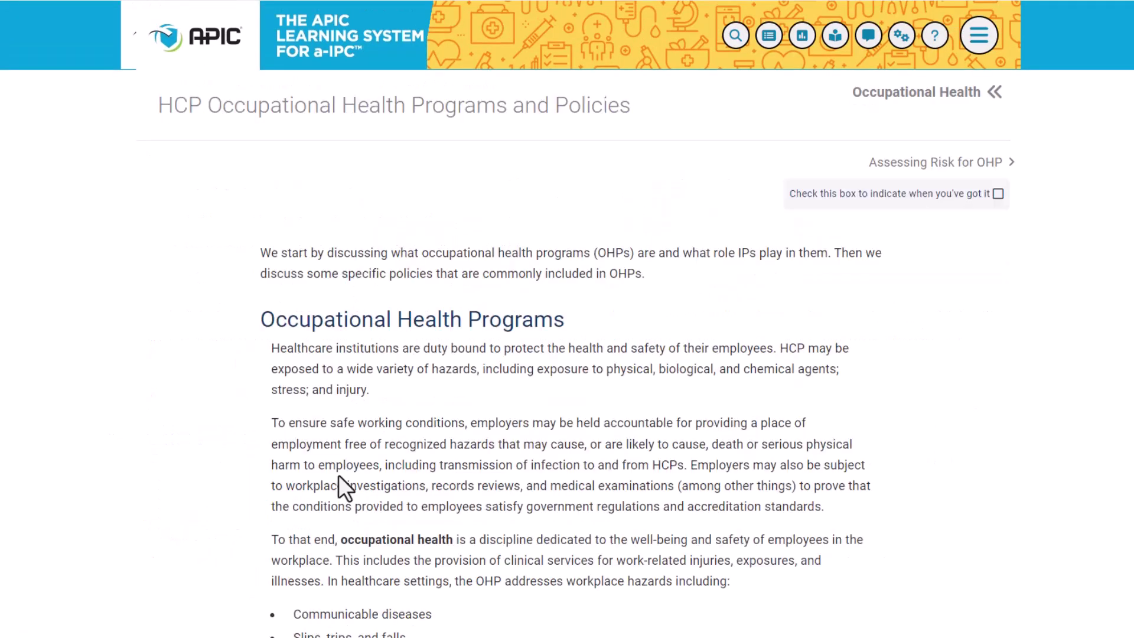
pyautogui.scroll(-3, 339, 475)
pyautogui.scroll(-1, 339, 476)
pyautogui.scroll(-2, 339, 475)
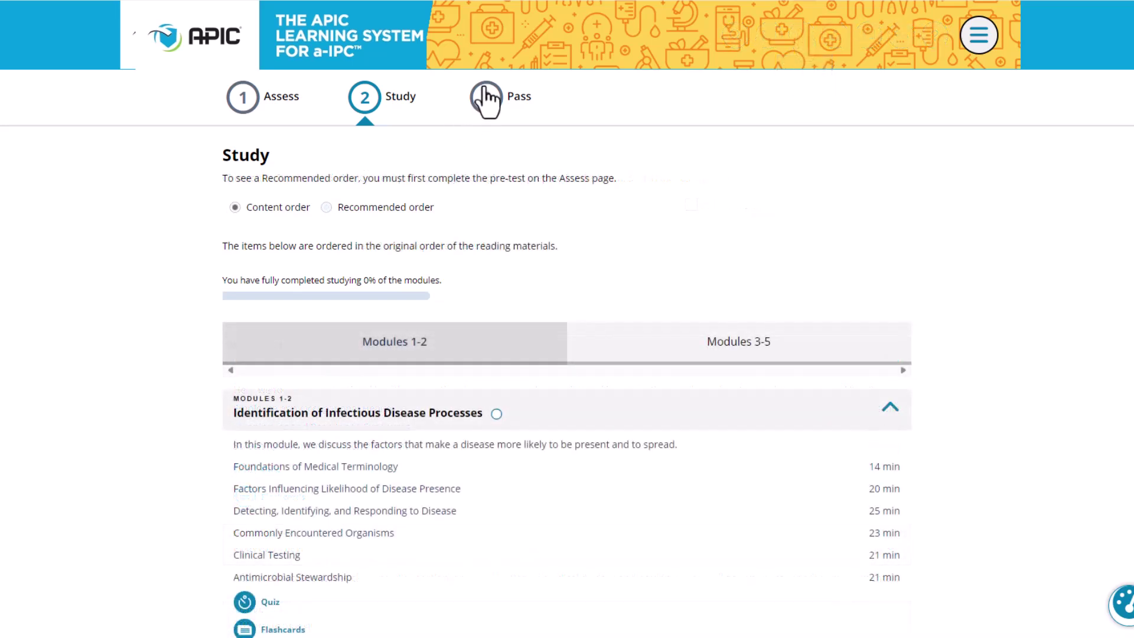
# Begin the post-test and submit question 1, which is marked incorrect with its rationale shown.
pyautogui.click(488, 100)
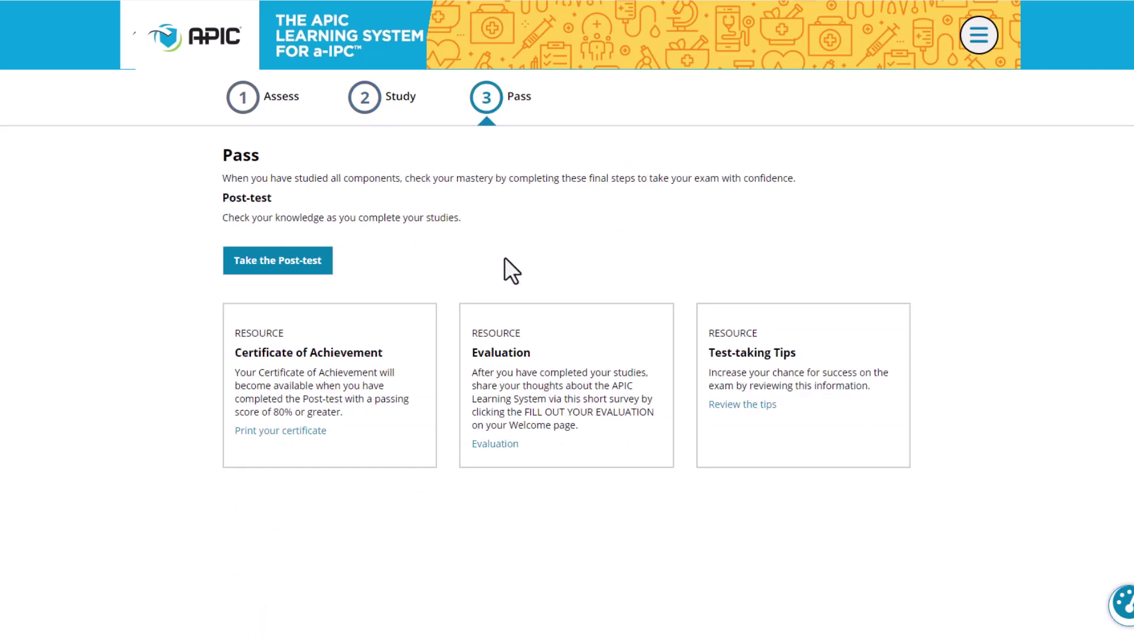
pyautogui.click(314, 265)
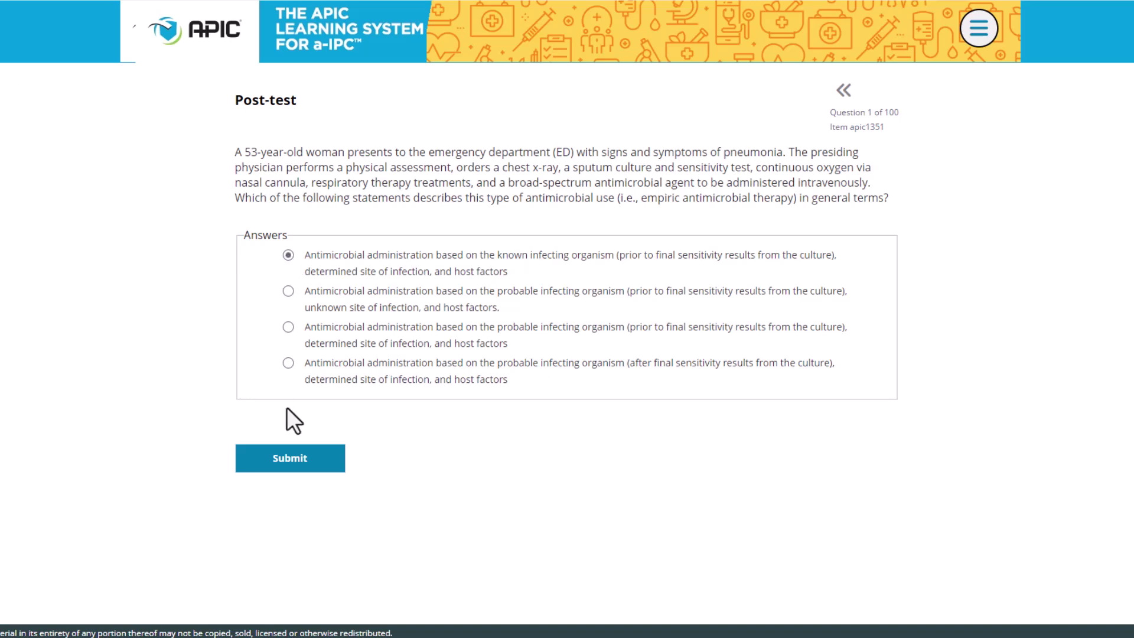
pyautogui.click(291, 463)
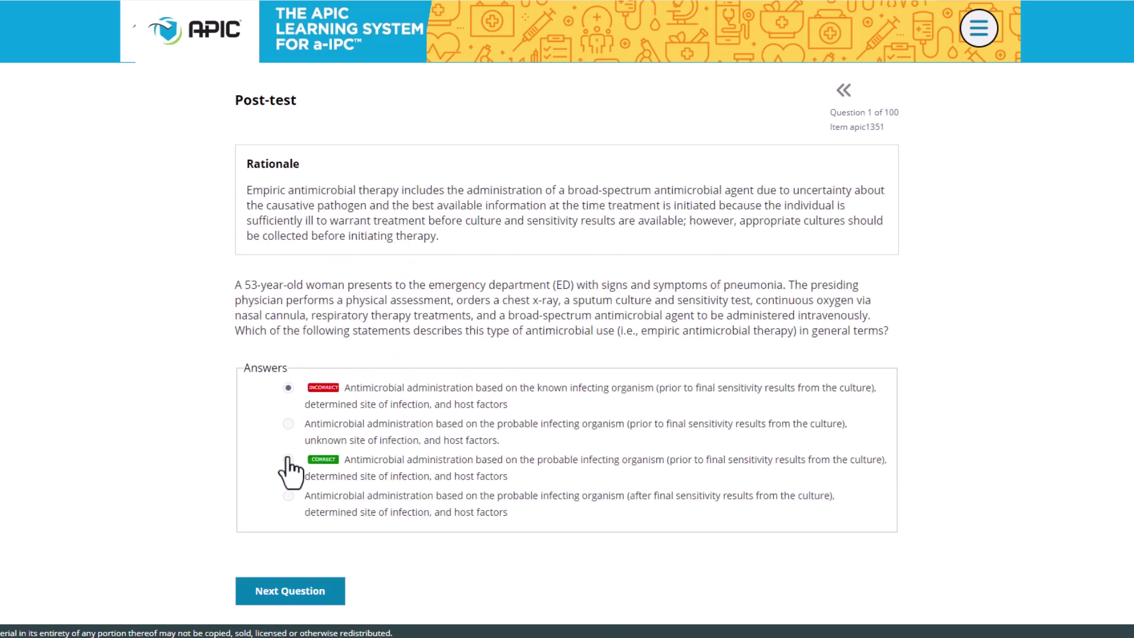